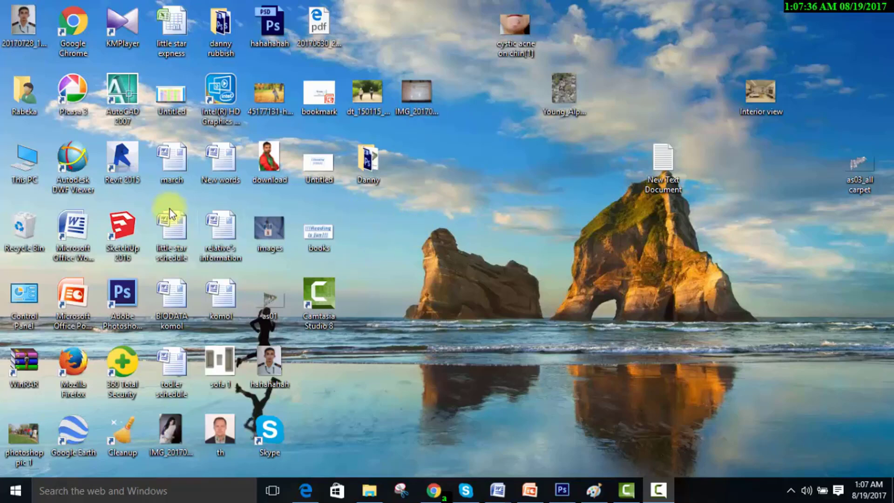
# Step: Launch Revit 2015 from its desktop shortcut
pyautogui.doubleClick(123, 163)
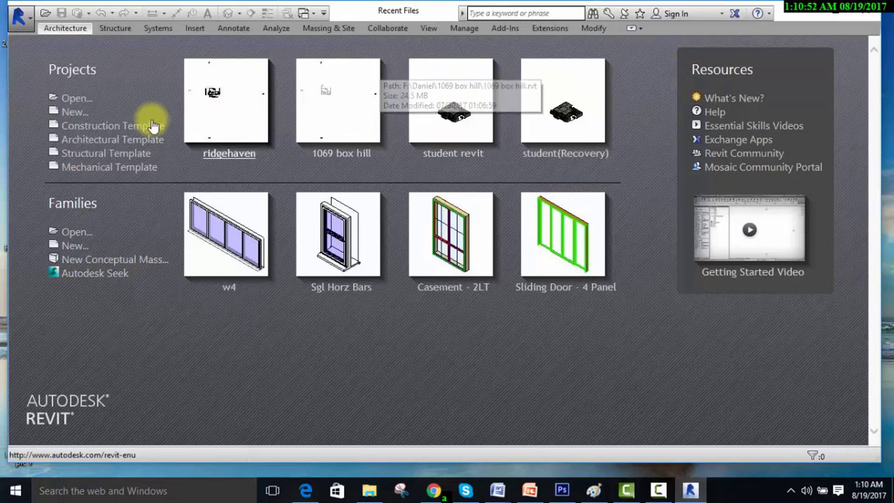
# Step: Create a new project, Project1, from the Architectural Template, opening the Level 1 plan
pyautogui.click(74, 114)
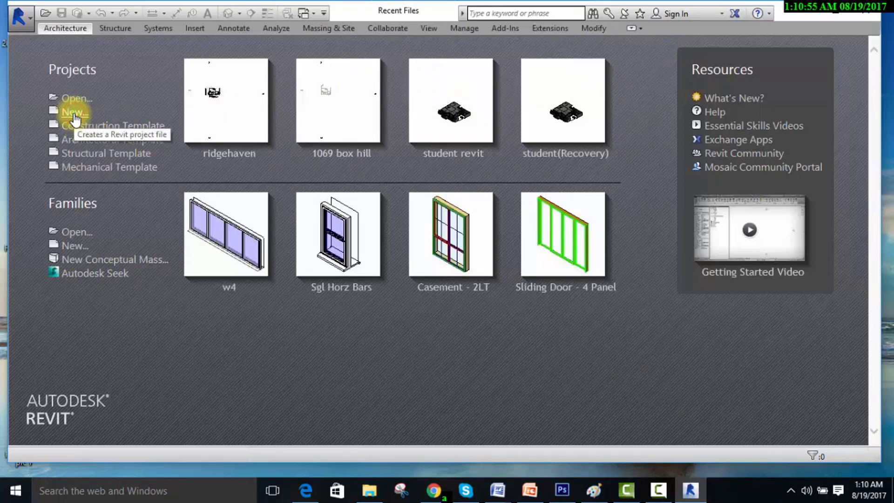
pyautogui.click(447, 212)
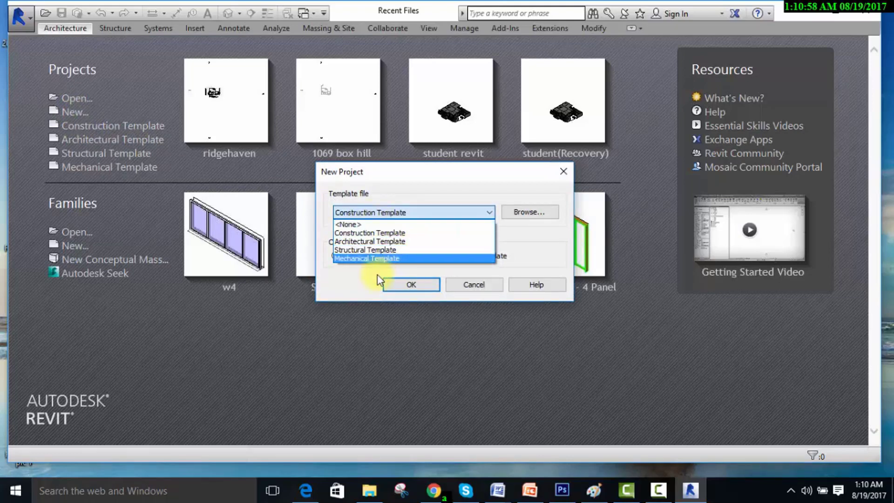
pyautogui.click(356, 242)
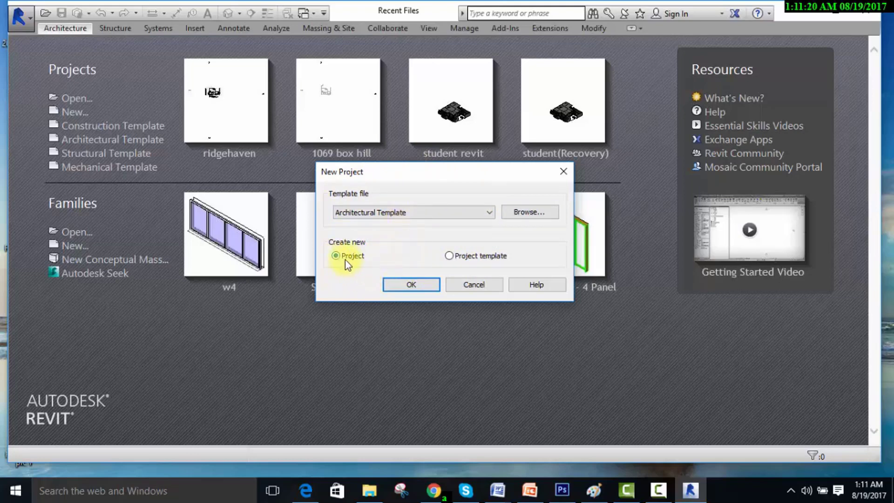
pyautogui.click(424, 289)
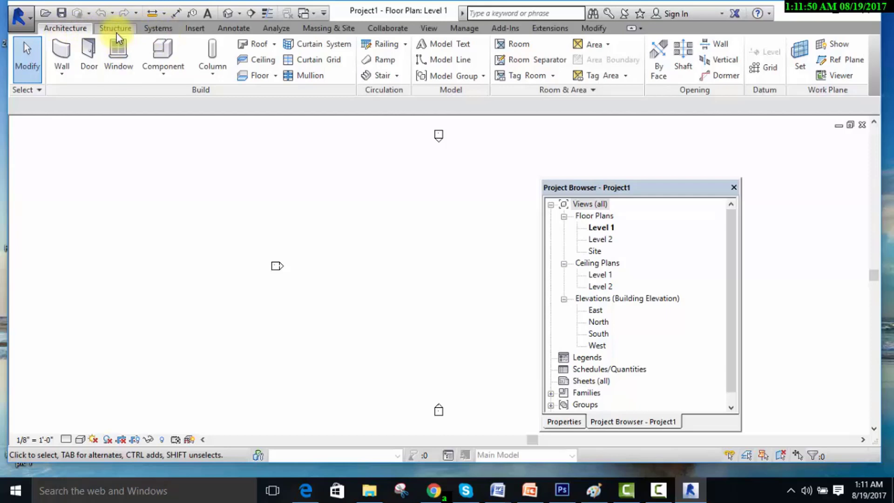
pyautogui.click(117, 32)
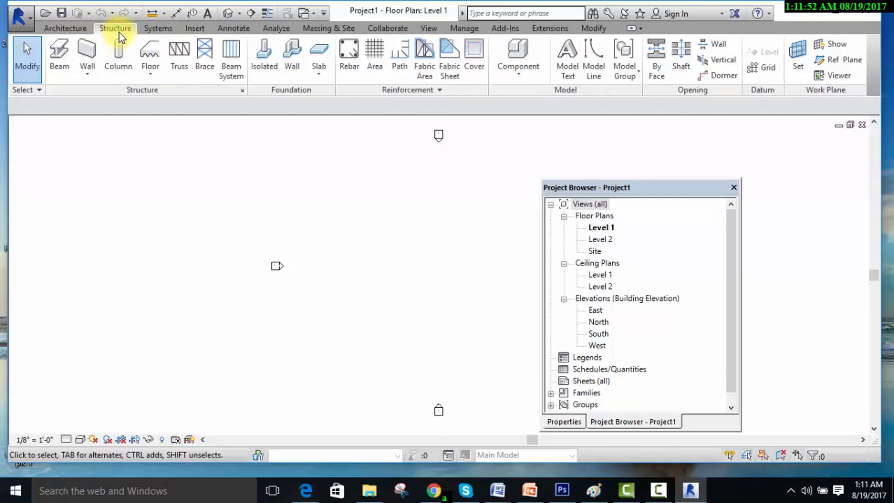
pyautogui.click(159, 29)
pyautogui.click(191, 31)
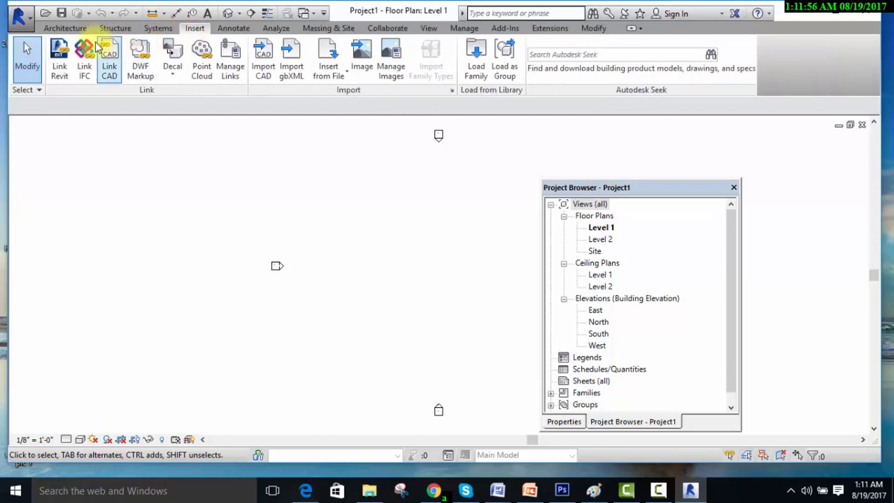
pyautogui.click(68, 32)
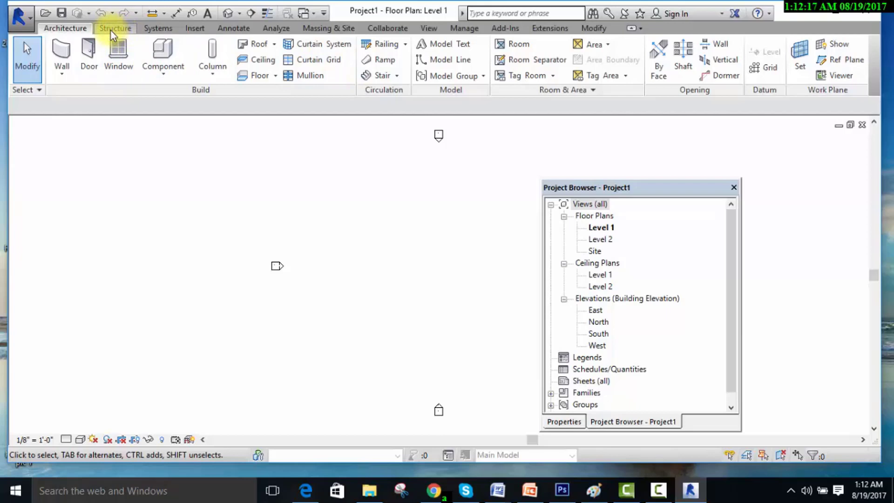
pyautogui.click(113, 32)
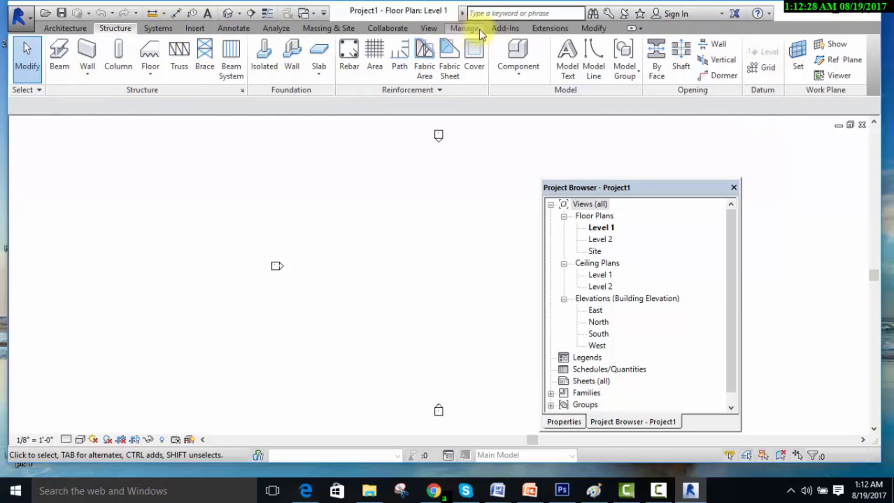
pyautogui.click(70, 27)
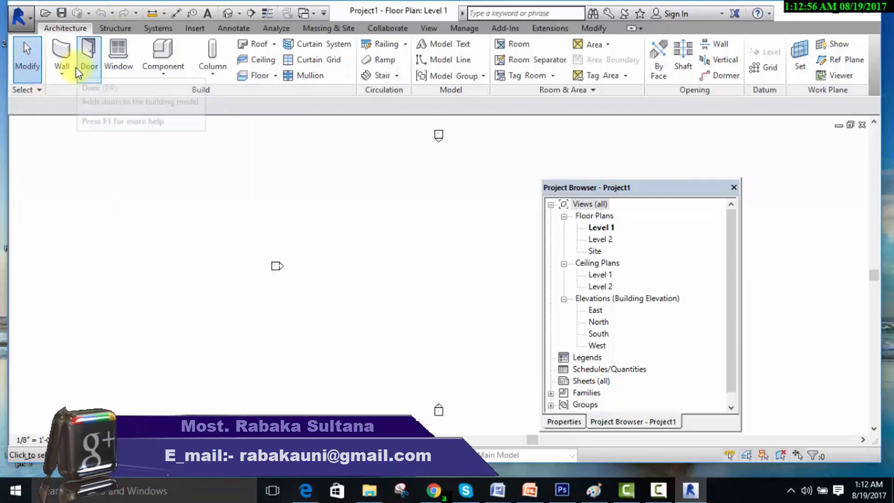
pyautogui.click(62, 78)
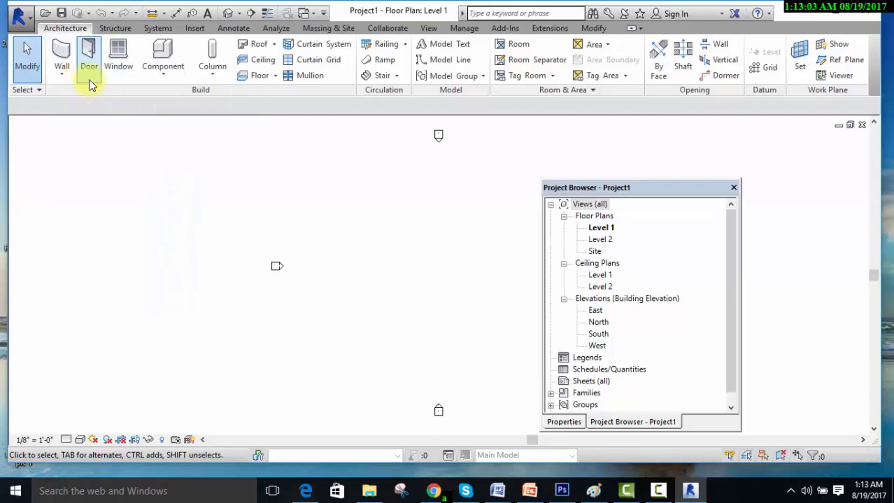
pyautogui.click(65, 80)
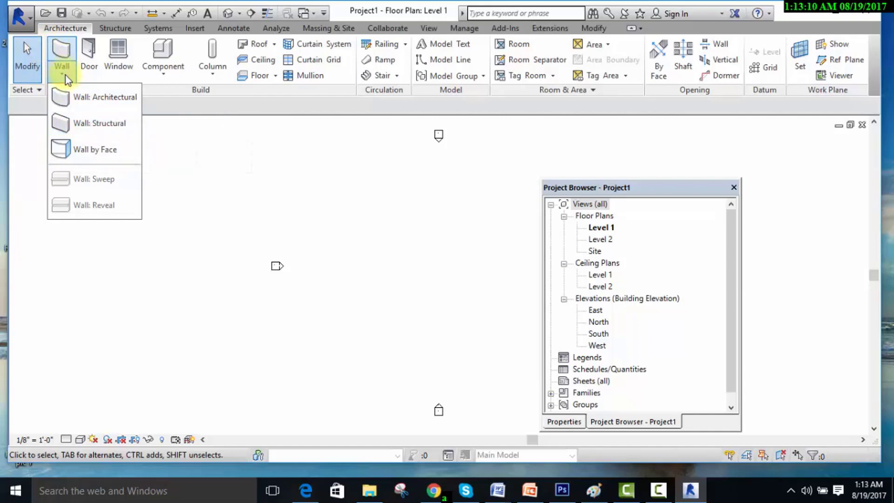
pyautogui.click(85, 55)
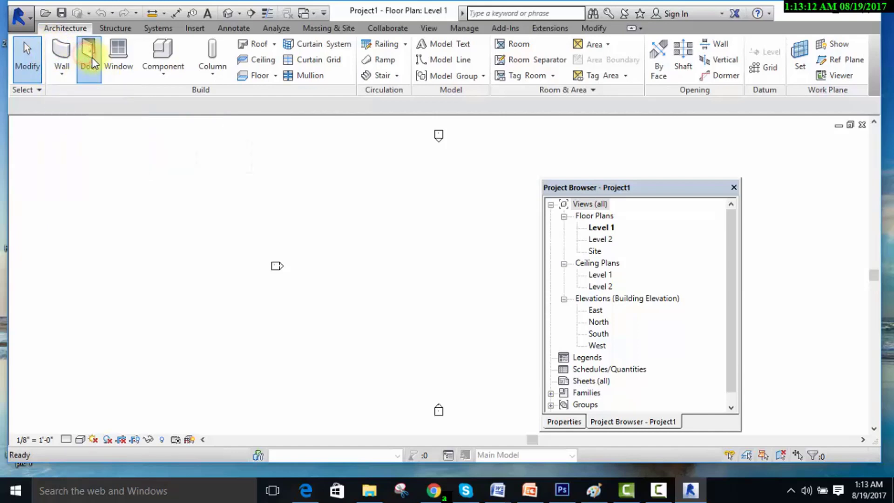
pyautogui.click(96, 80)
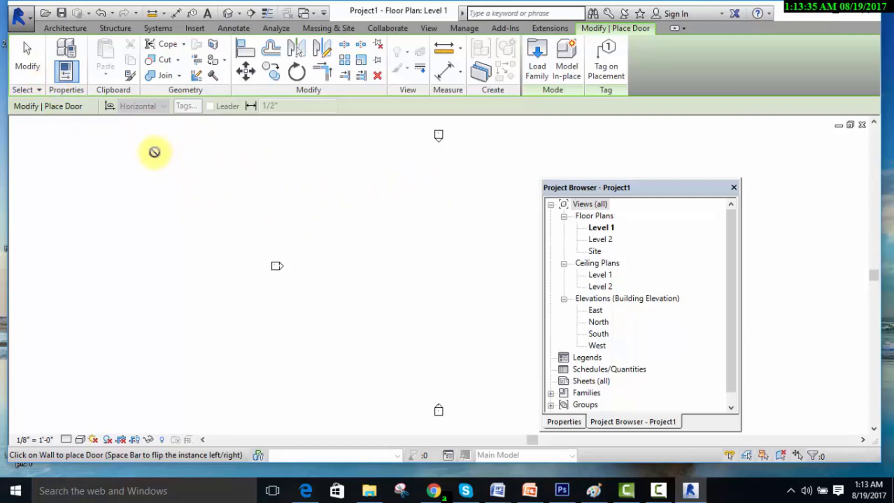
pyautogui.click(38, 74)
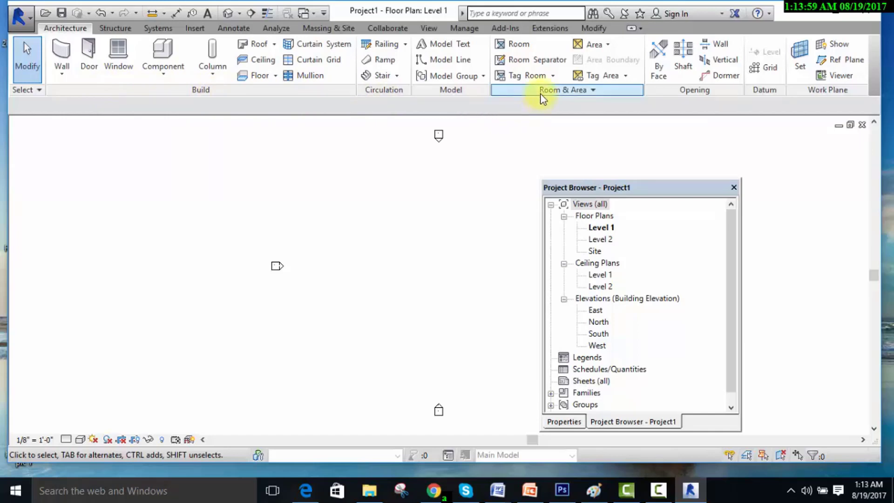
pyautogui.click(591, 93)
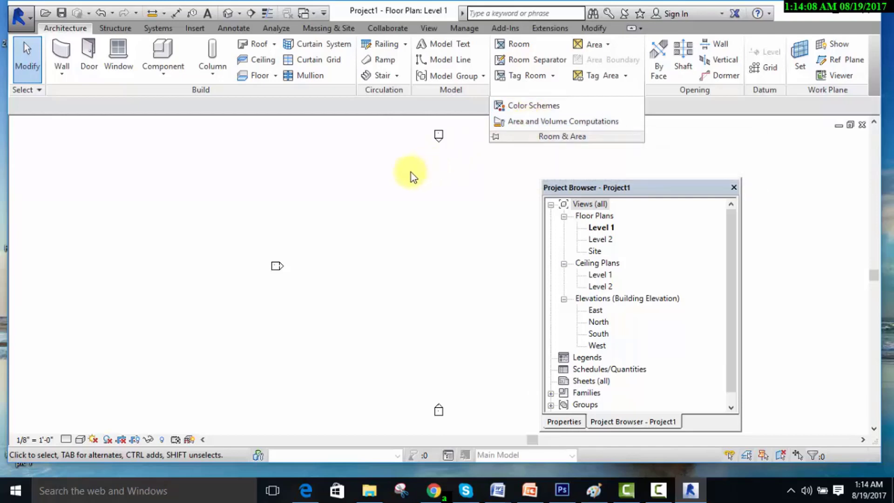
pyautogui.click(360, 178)
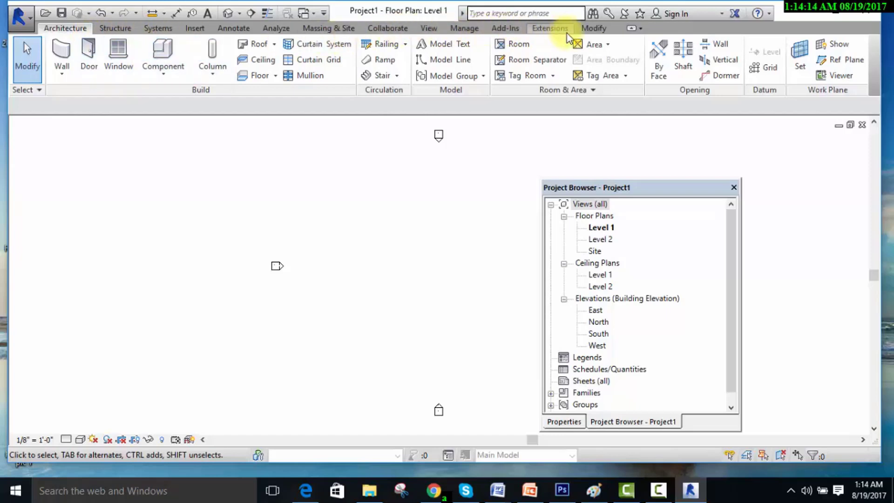
pyautogui.click(591, 29)
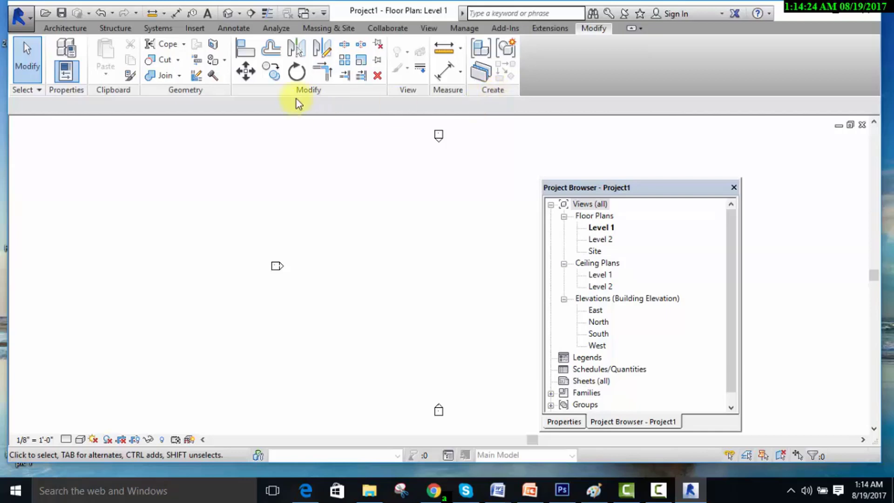
pyautogui.click(69, 30)
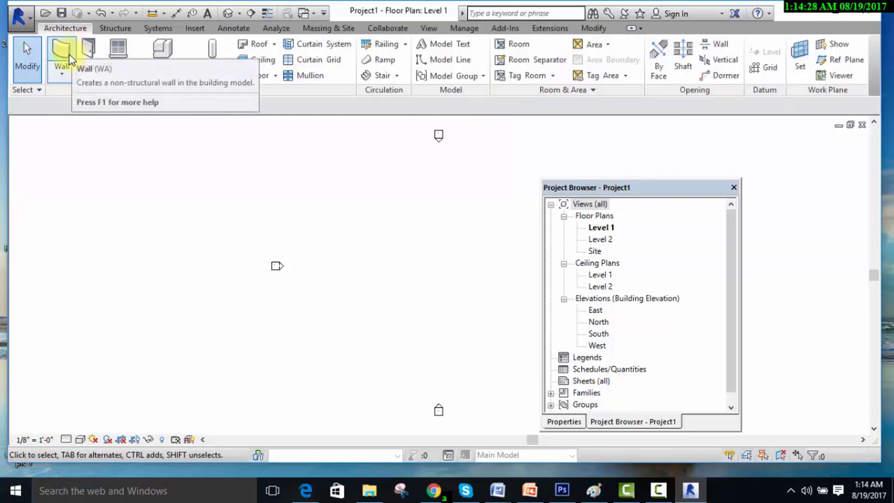
pyautogui.click(68, 53)
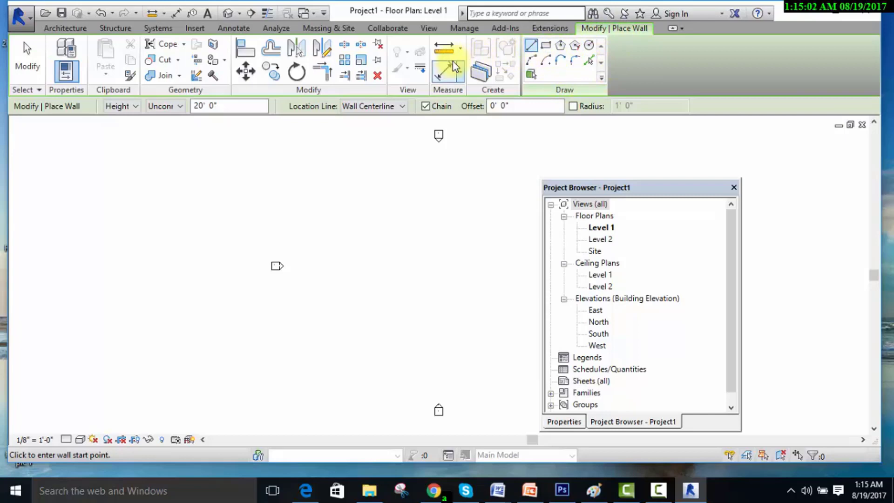
pyautogui.click(31, 66)
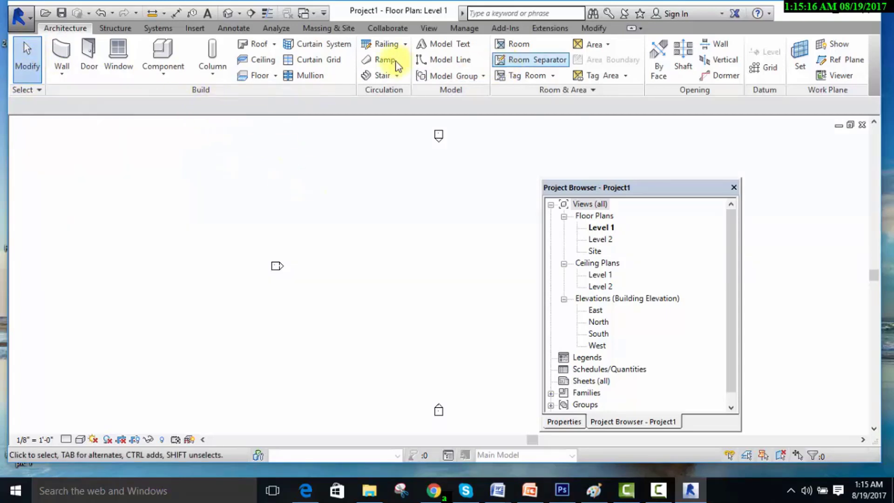
# Step: Start the Door tool from the Architecture tab, then cancel it with Modify
pyautogui.click(594, 29)
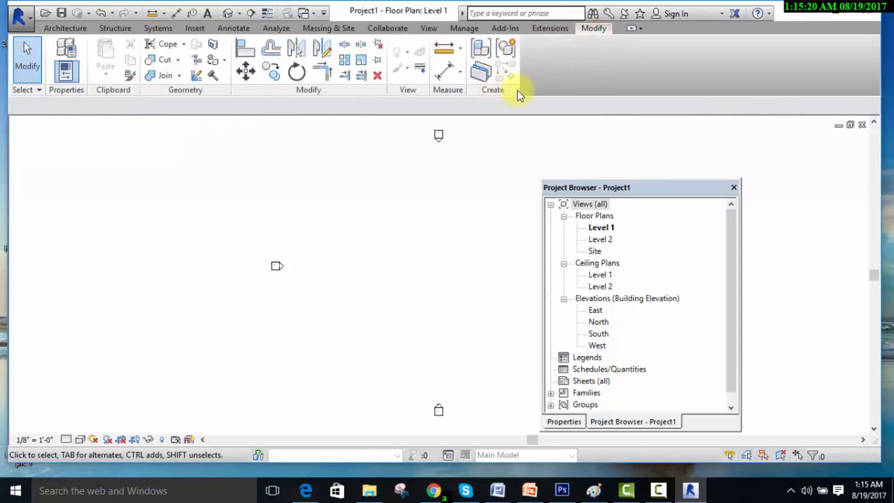
pyautogui.click(77, 28)
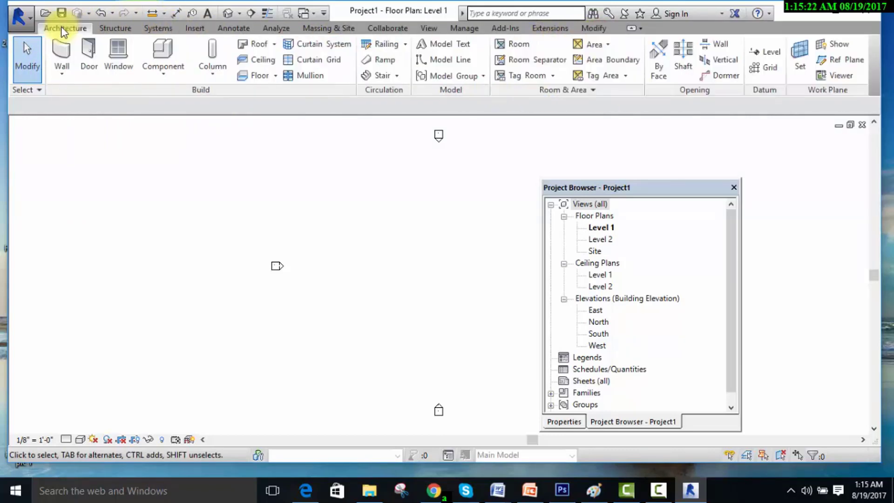
pyautogui.click(86, 58)
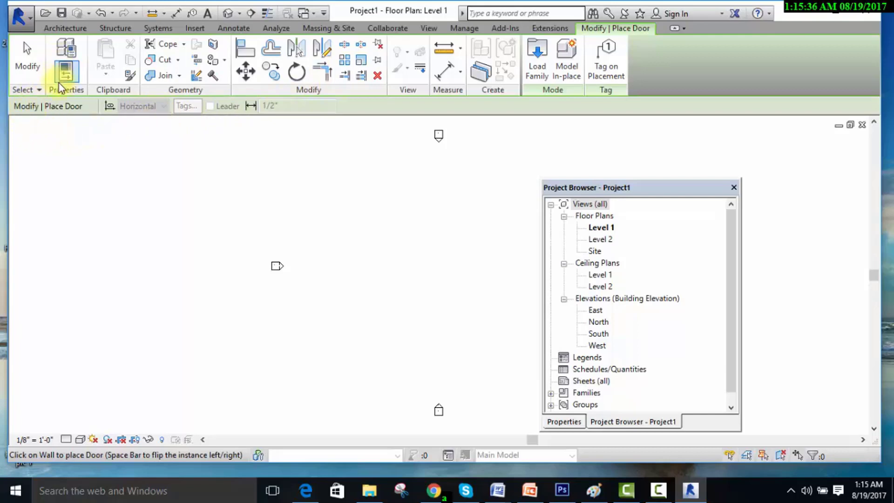
pyautogui.click(29, 63)
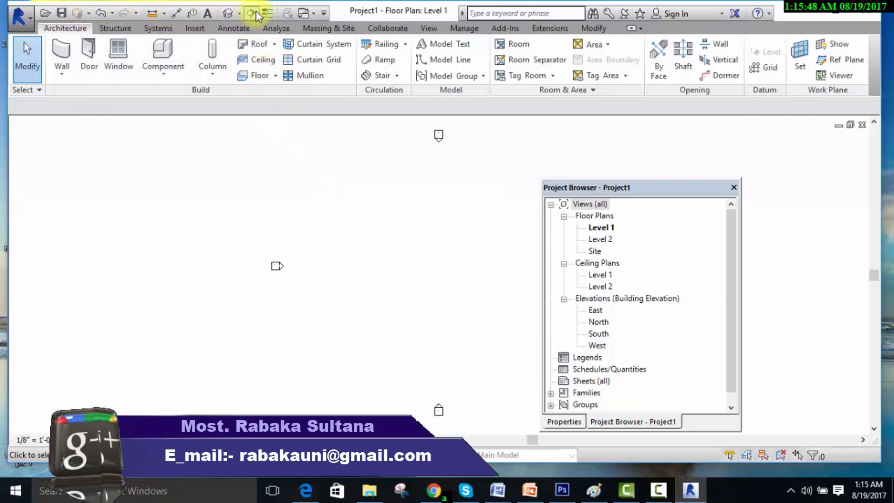
pyautogui.click(324, 17)
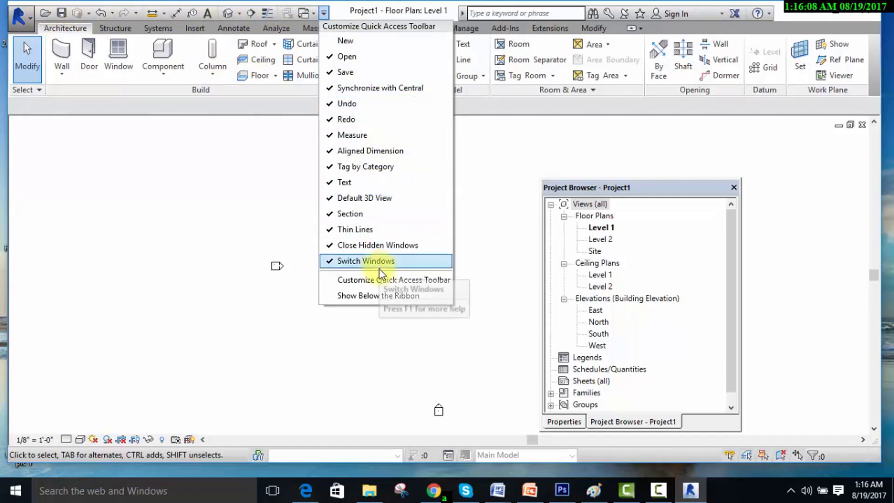
pyautogui.click(332, 183)
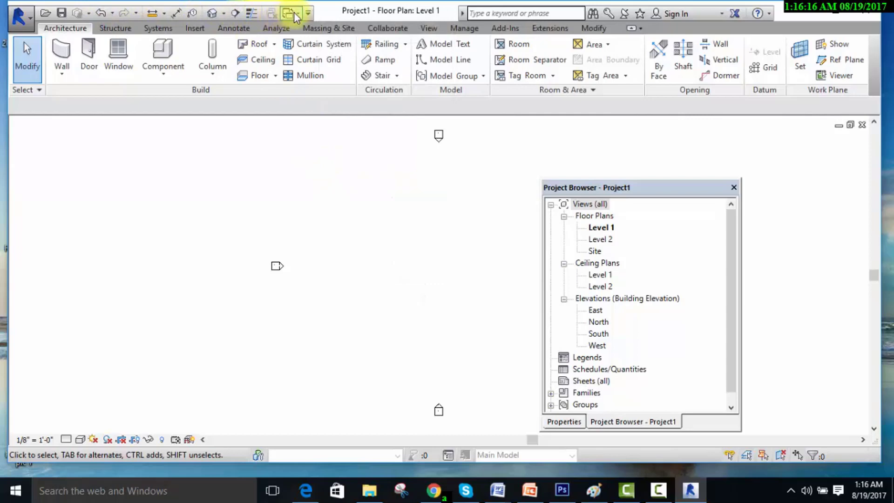
pyautogui.click(307, 13)
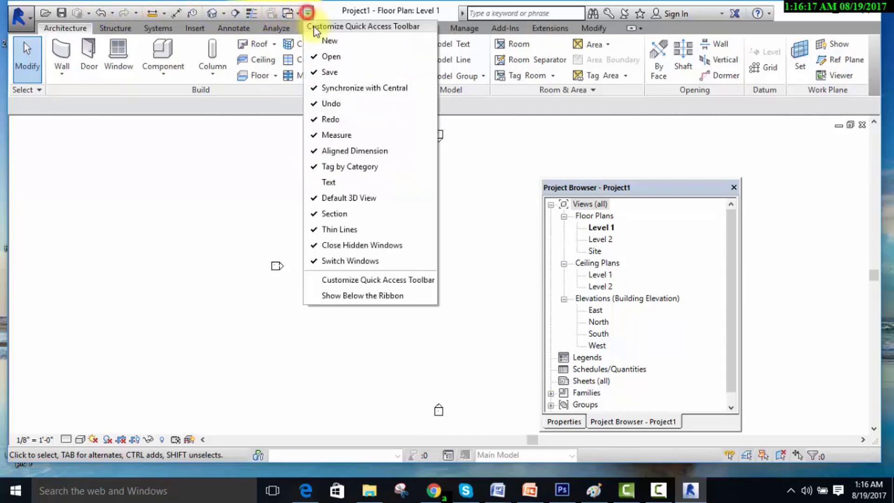
pyautogui.click(323, 186)
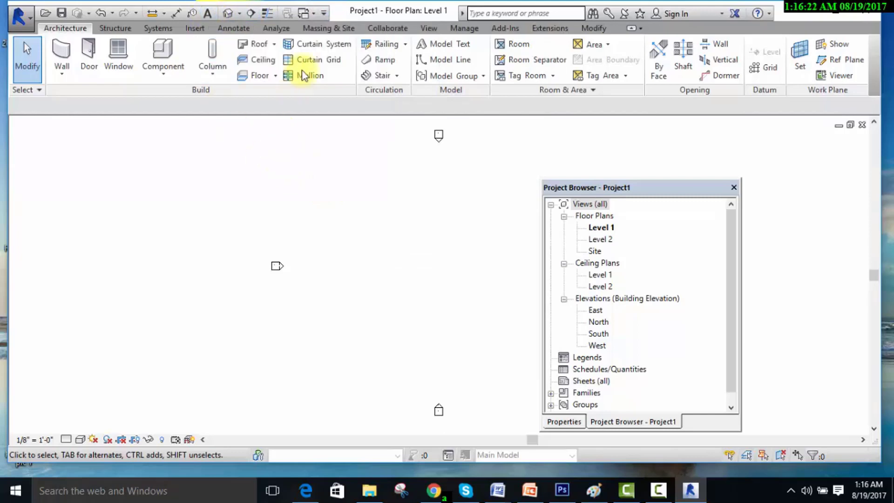
pyautogui.click(323, 13)
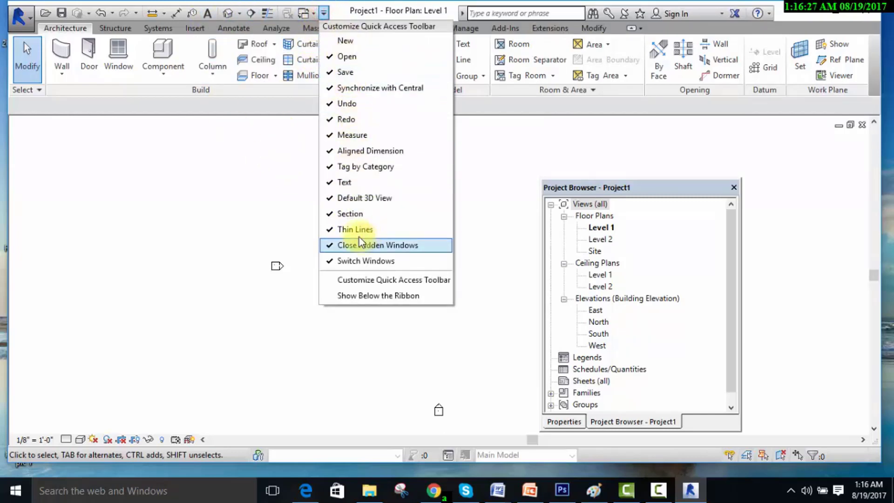
pyautogui.click(256, 208)
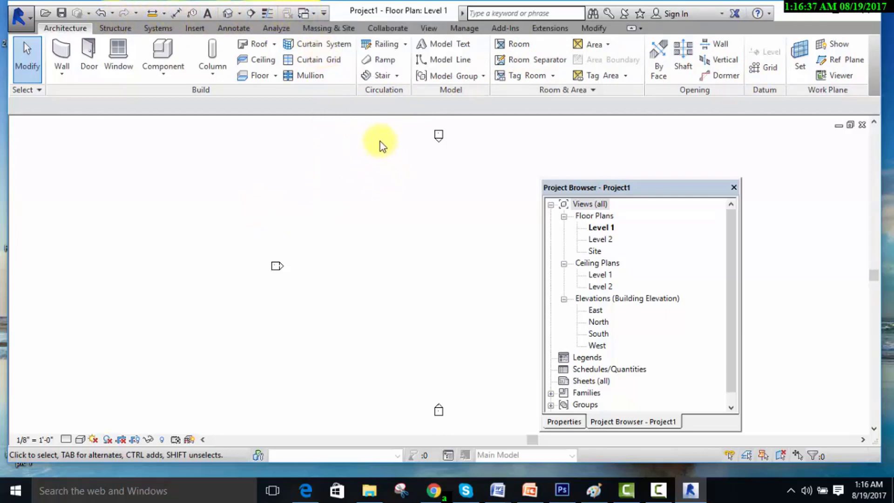
pyautogui.rightClick(386, 64)
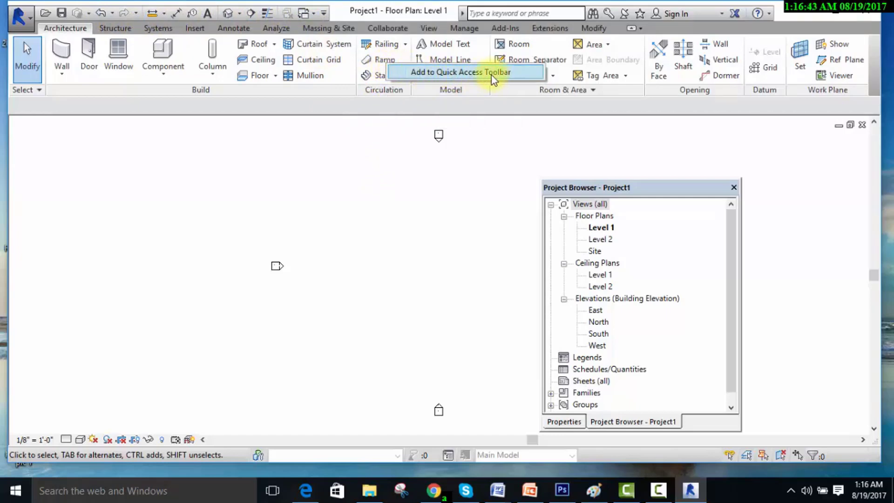
pyautogui.click(452, 72)
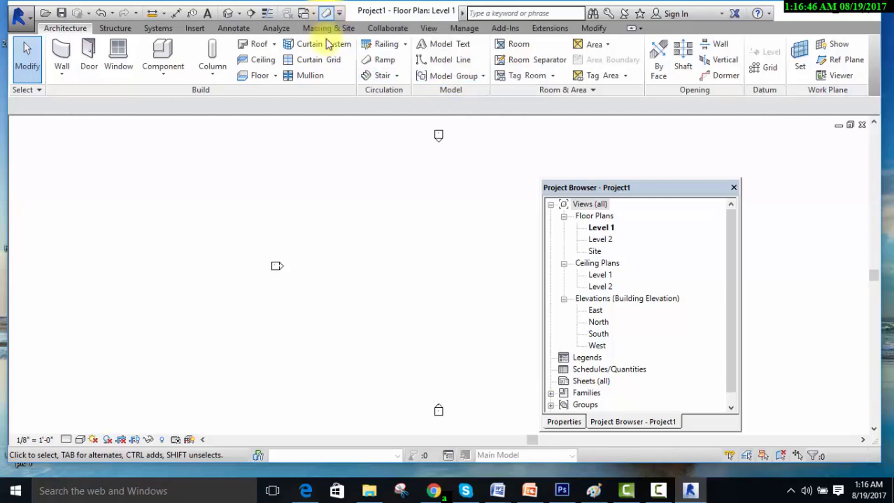
pyautogui.click(341, 15)
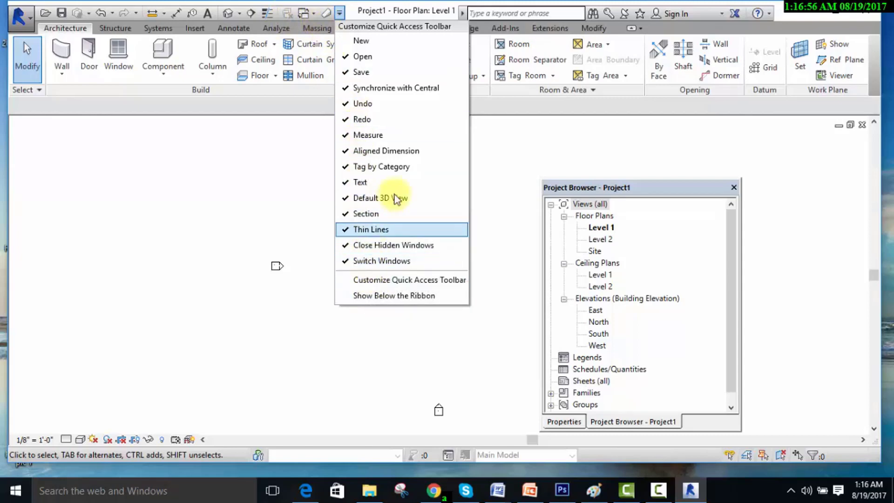
pyautogui.click(285, 190)
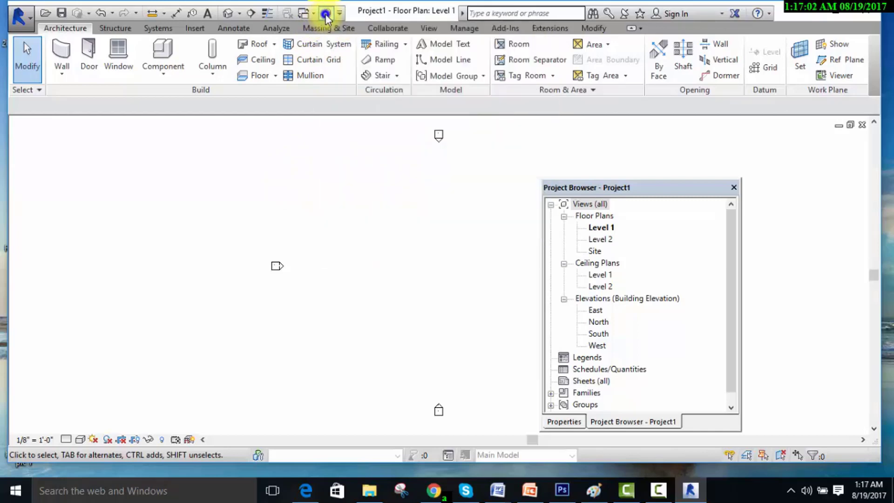
pyautogui.rightClick(326, 15)
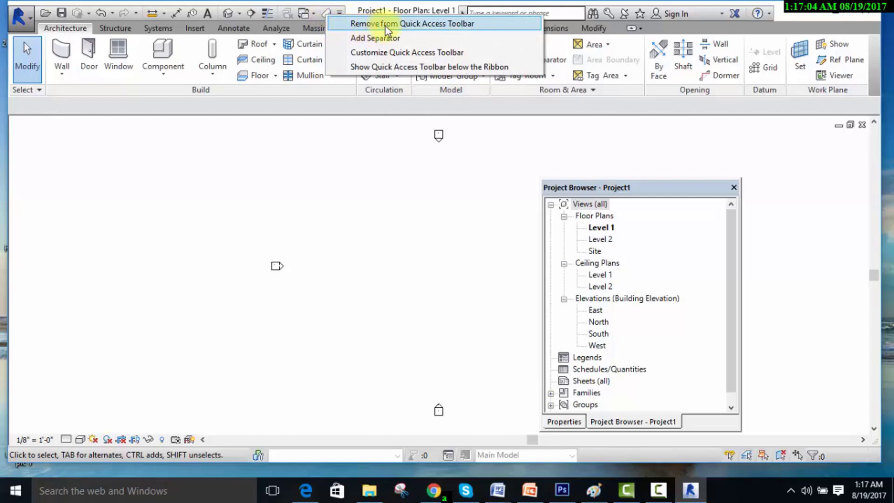
pyautogui.click(462, 24)
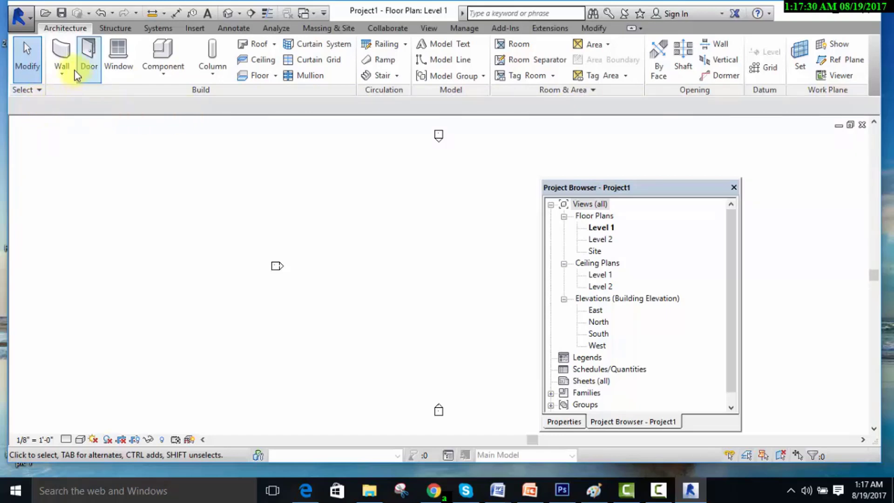
pyautogui.click(63, 49)
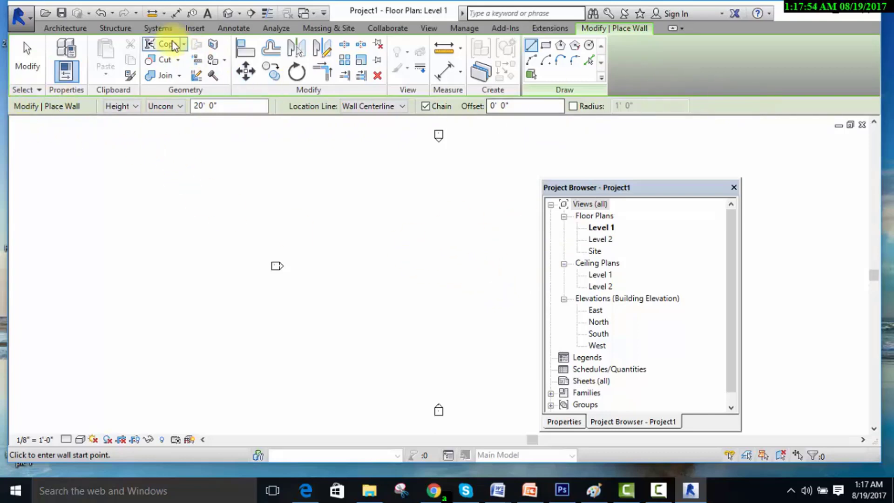
pyautogui.click(32, 60)
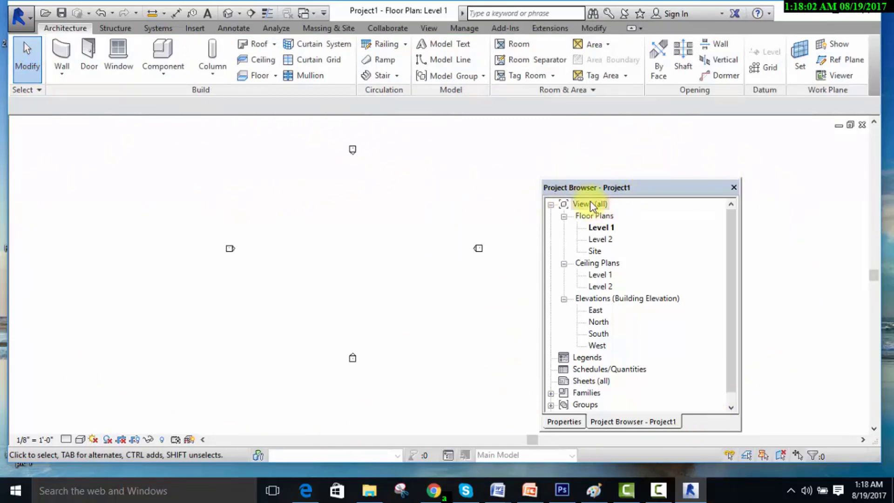
# Step: Close the Properties and Project Browser palette and restore down the Revit window
pyautogui.click(565, 421)
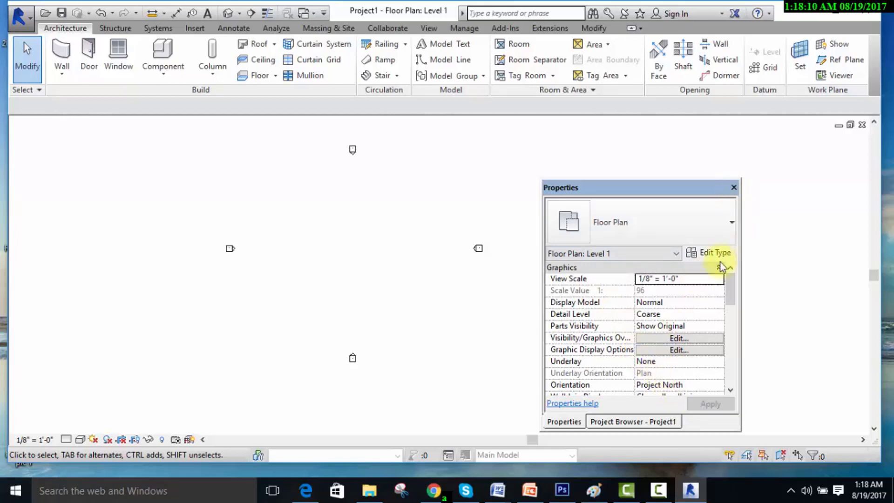
pyautogui.click(732, 189)
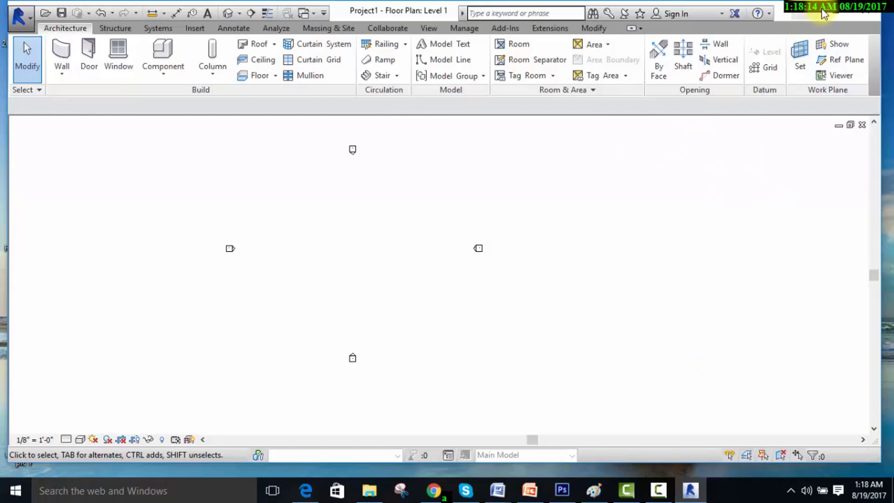
pyautogui.click(839, 18)
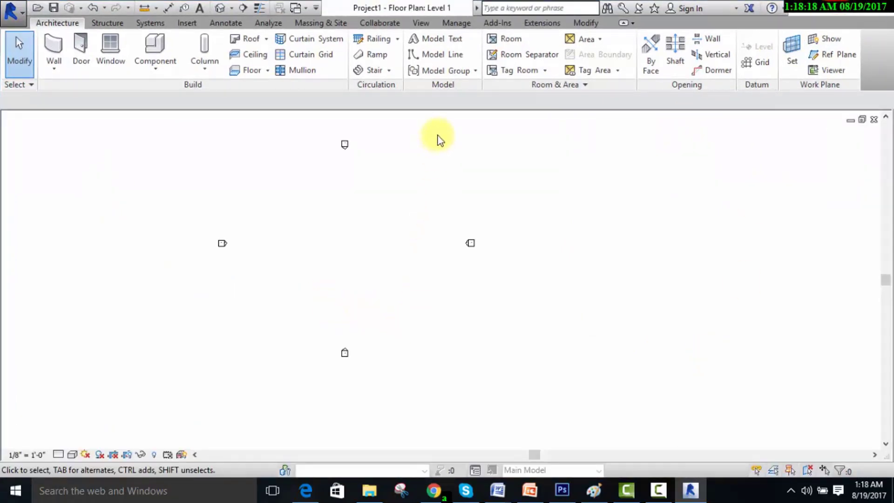
# Step: Turn the Properties and Project Browser palettes back on from View > User Interface
pyautogui.click(423, 26)
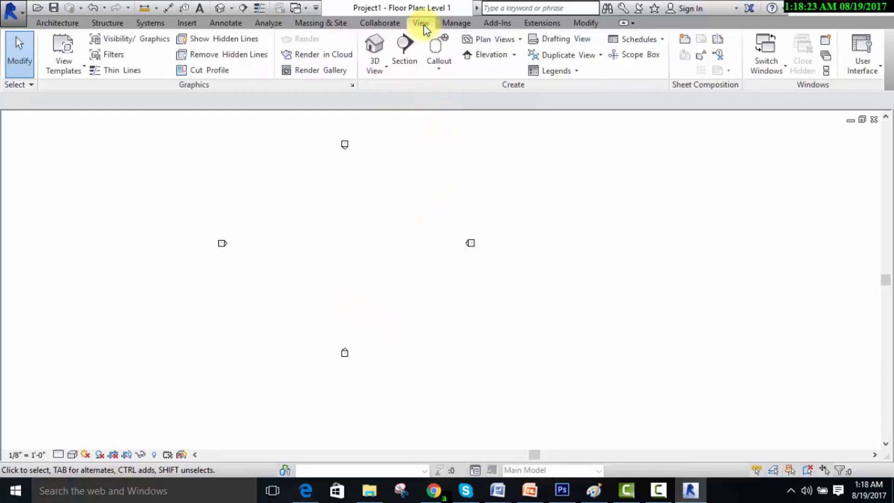
pyautogui.click(871, 61)
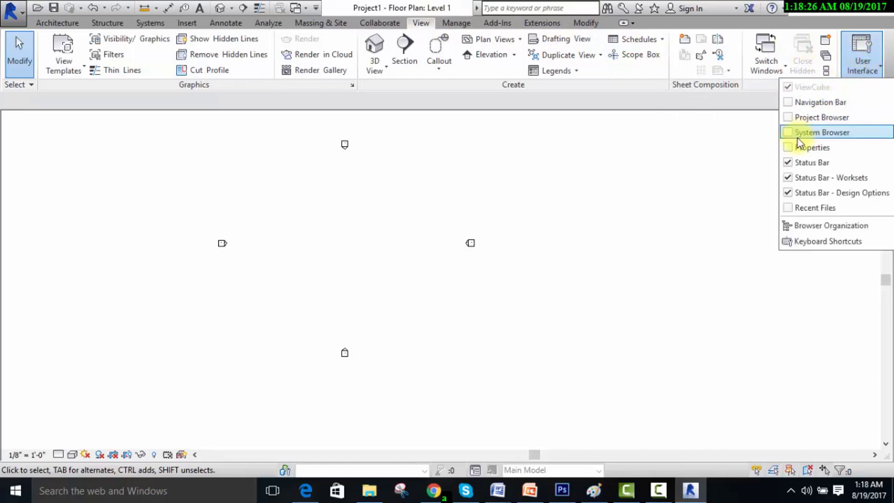
pyautogui.click(791, 146)
pyautogui.click(864, 56)
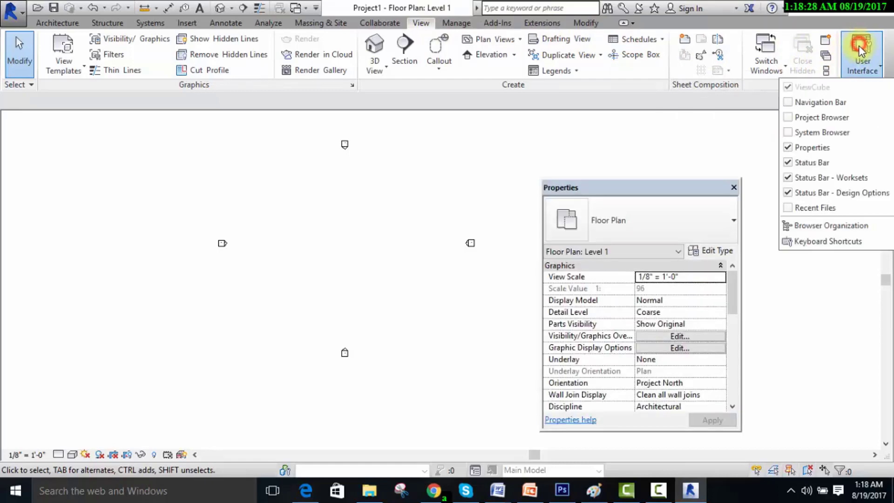
pyautogui.click(788, 119)
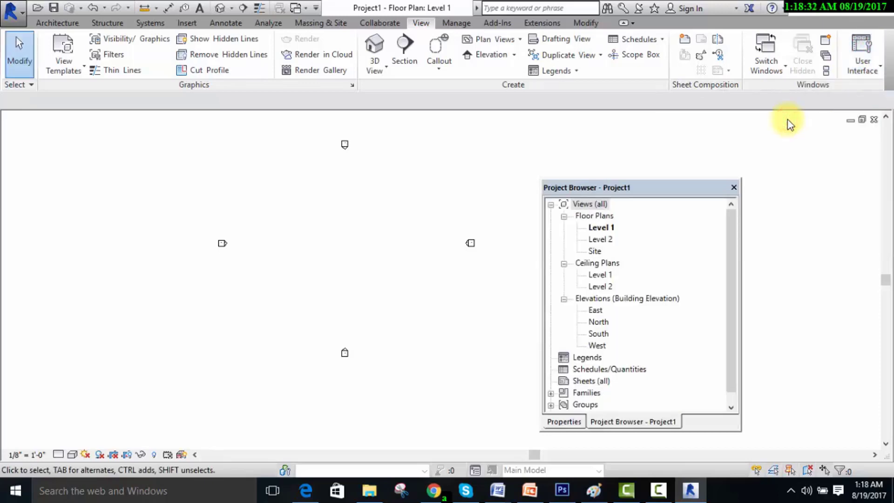
# Step: Drag the Properties palette onto the Project Browser to merge them into one tabbed palette
pyautogui.moveTo(697, 187); pyautogui.dragTo(793, 140)
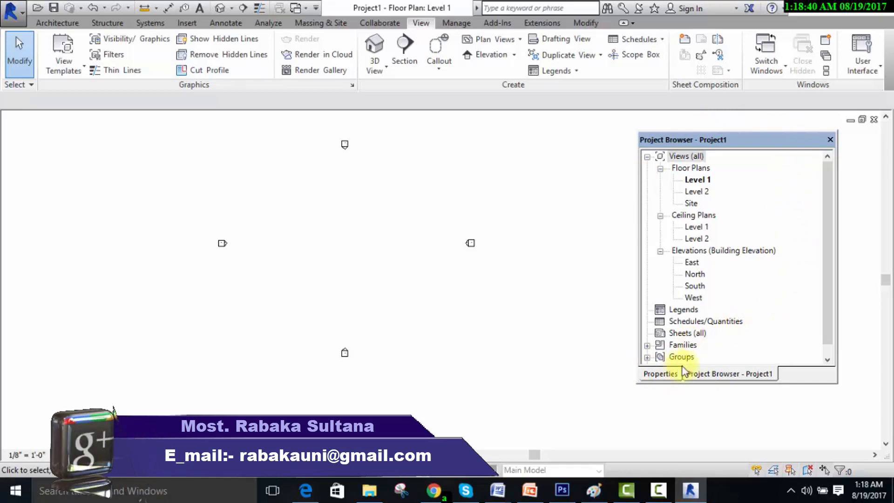
pyautogui.moveTo(674, 371)
pyautogui.mouseDown()
pyautogui.moveTo(462, 337)
pyautogui.moveTo(409, 170)
pyautogui.mouseUp()
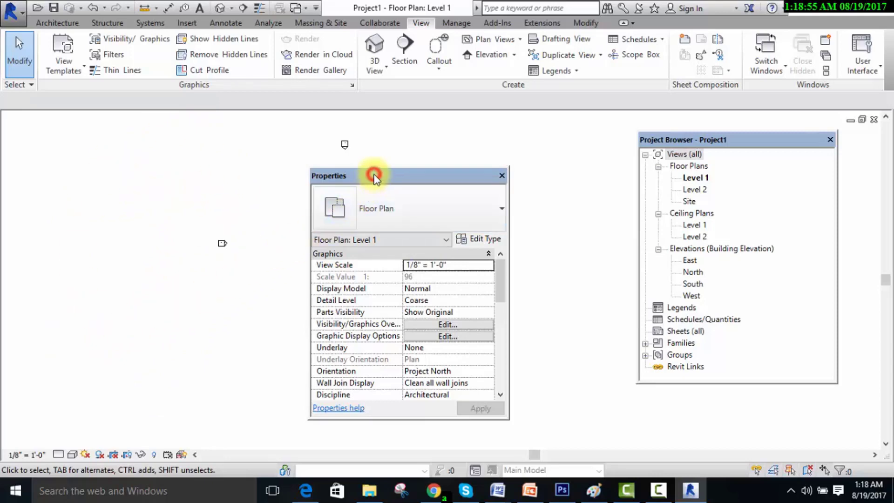
pyautogui.moveTo(399, 175); pyautogui.dragTo(678, 152)
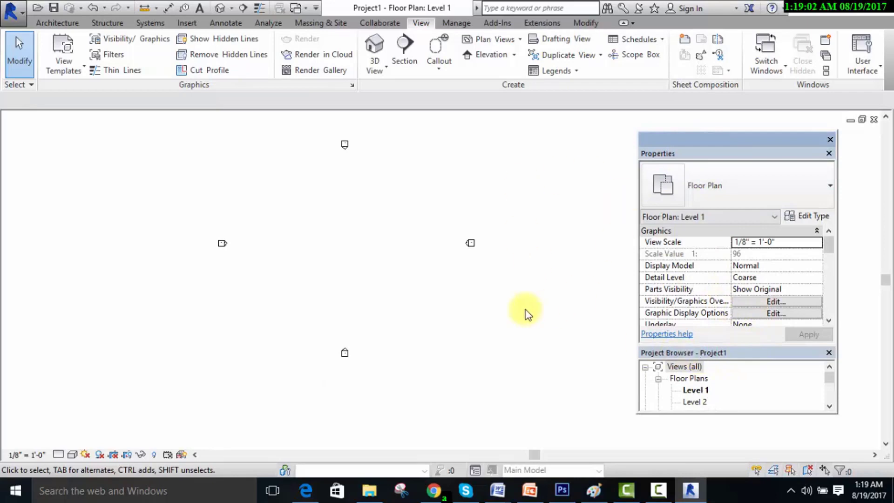
pyautogui.click(506, 303)
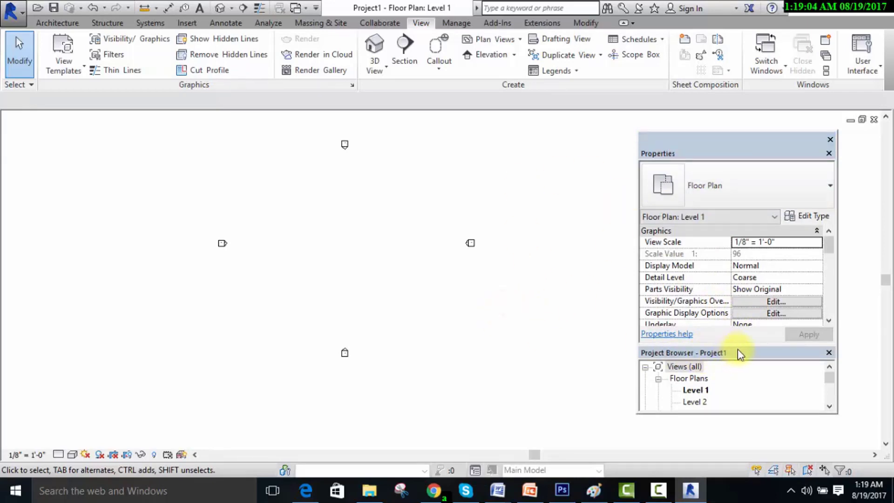
pyautogui.moveTo(738, 353); pyautogui.dragTo(740, 145)
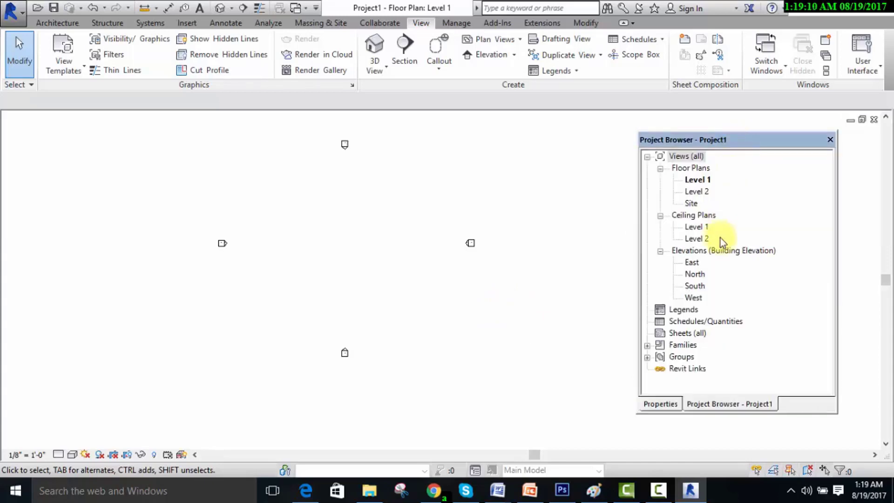
# Step: Move the tabbed palette to the left, dock then float it, showing the Project Browser tab
pyautogui.click(663, 404)
pyautogui.click(696, 404)
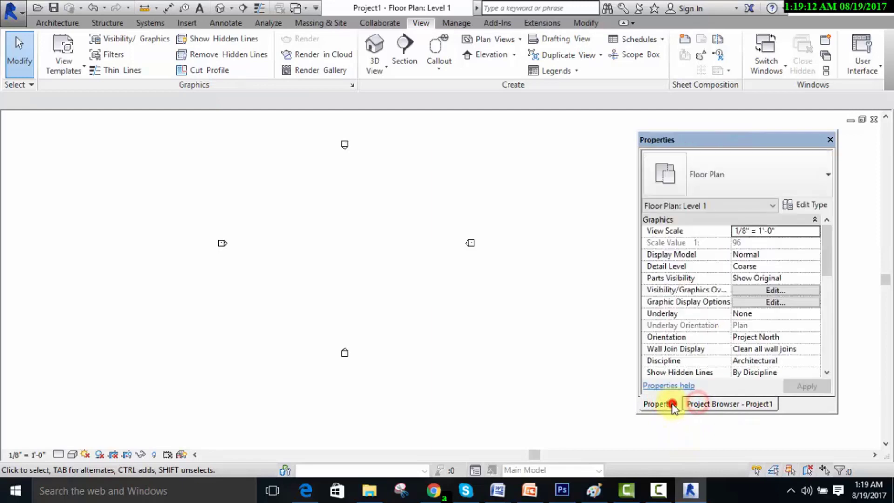
pyautogui.moveTo(706, 139); pyautogui.dragTo(80, 140)
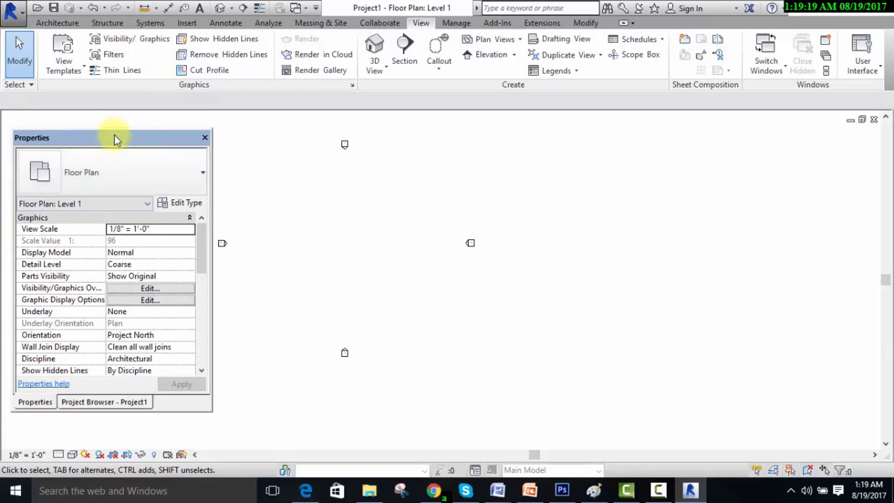
pyautogui.moveTo(113, 135); pyautogui.dragTo(117, 119)
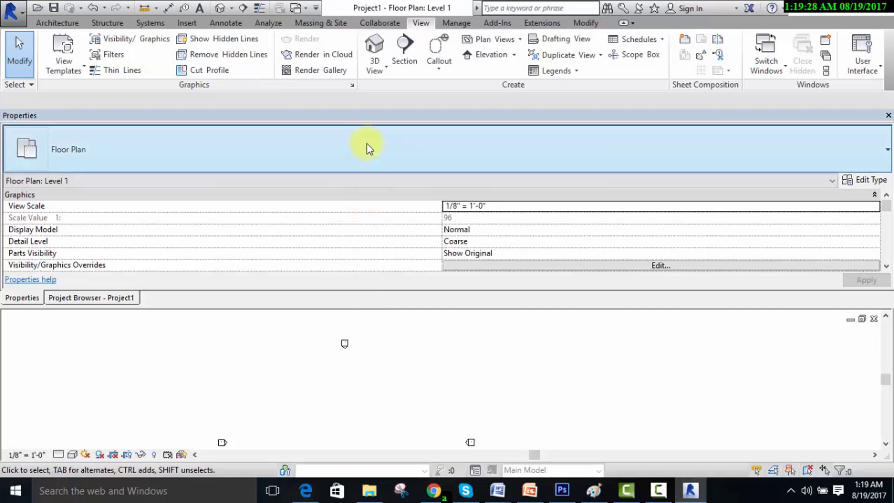
pyautogui.doubleClick(367, 118)
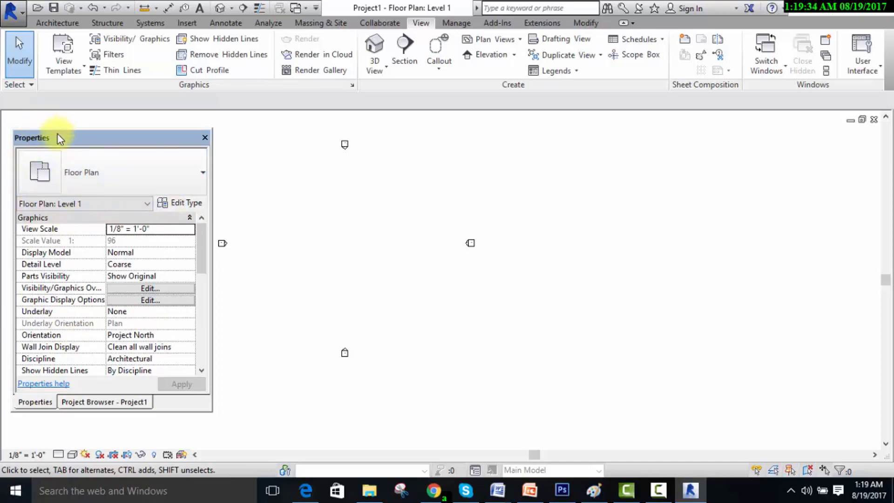
pyautogui.click(108, 406)
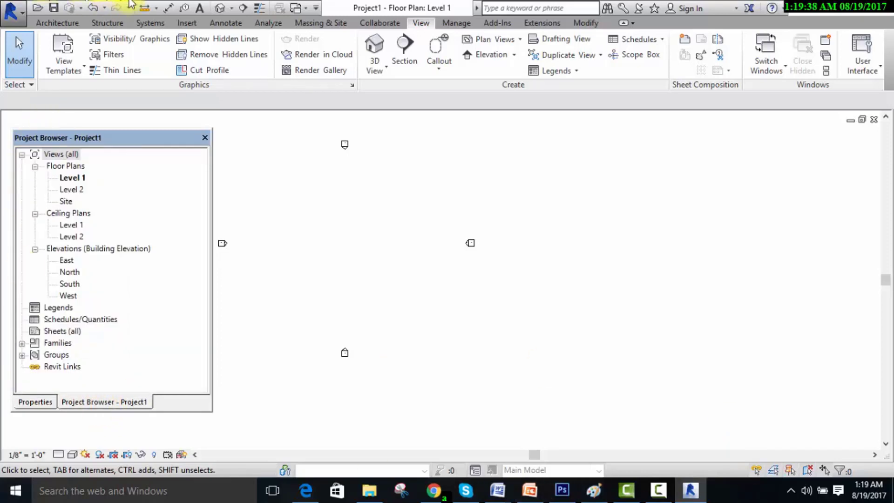
# Step: Try the ribbon's minimized modes, including Minimize to Panel Buttons, then restore the full Architecture ribbon
pyautogui.click(626, 23)
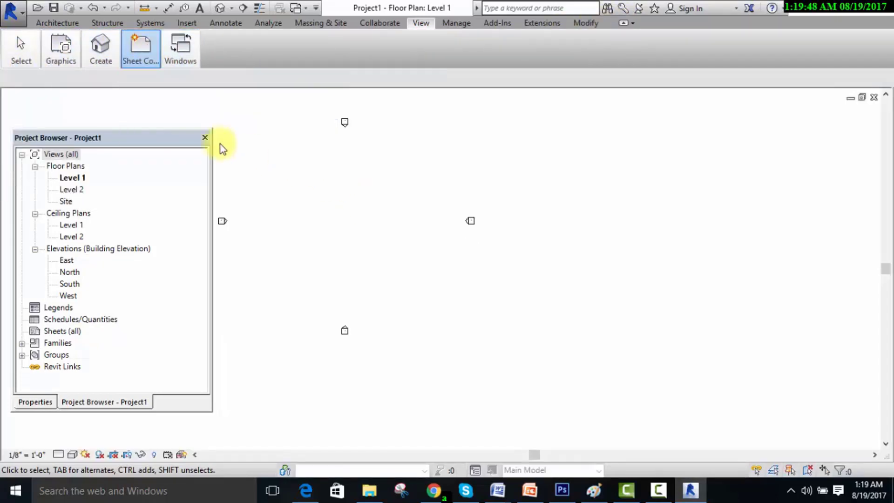
pyautogui.moveTo(60, 51)
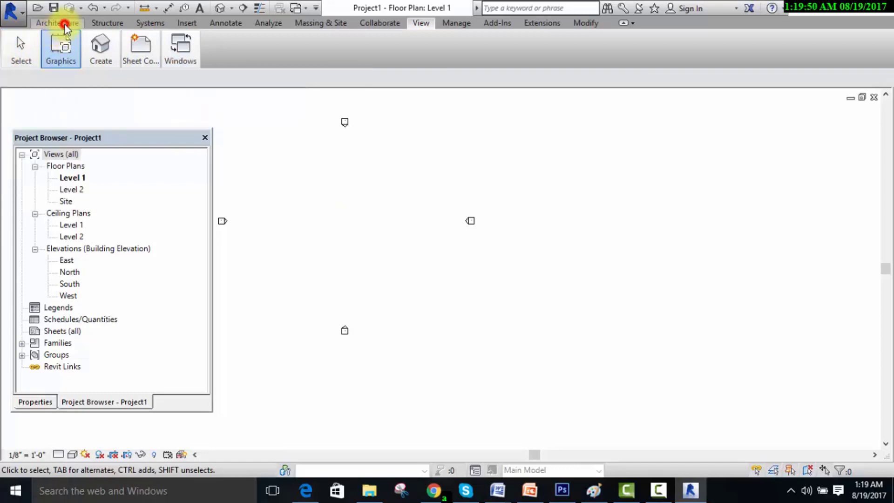
pyautogui.click(58, 23)
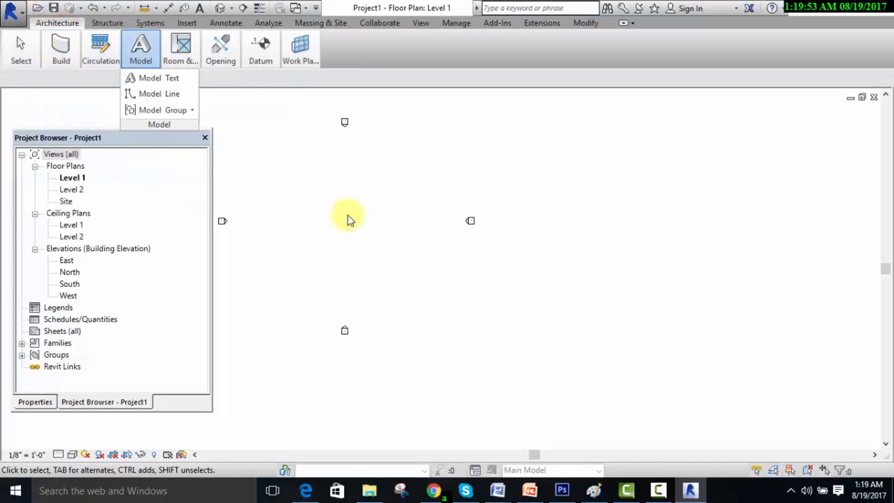
pyautogui.click(633, 23)
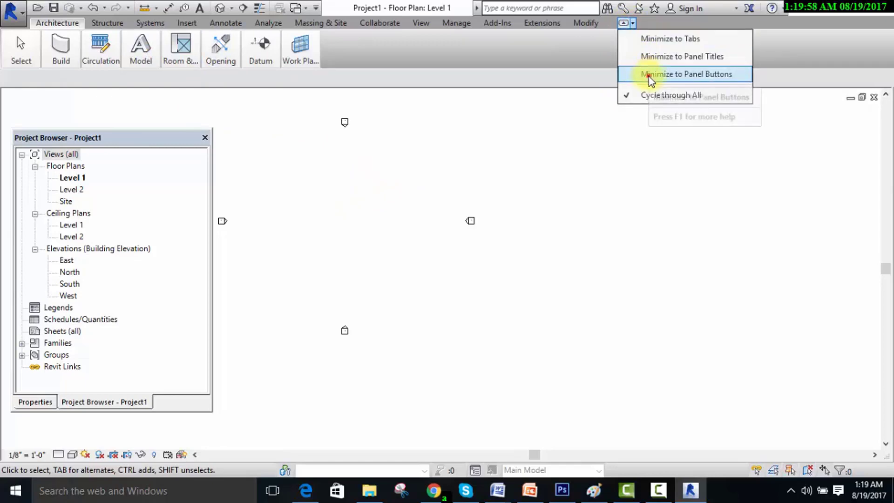
pyautogui.click(650, 76)
pyautogui.click(623, 24)
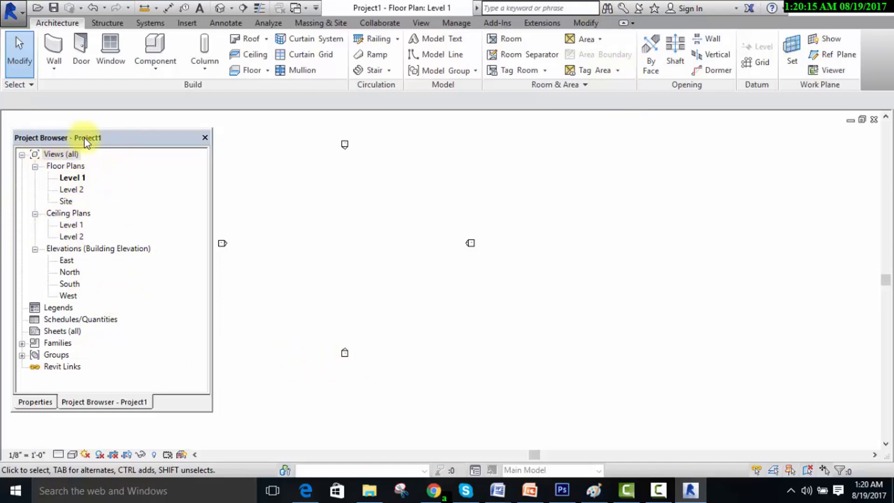
pyautogui.click(36, 402)
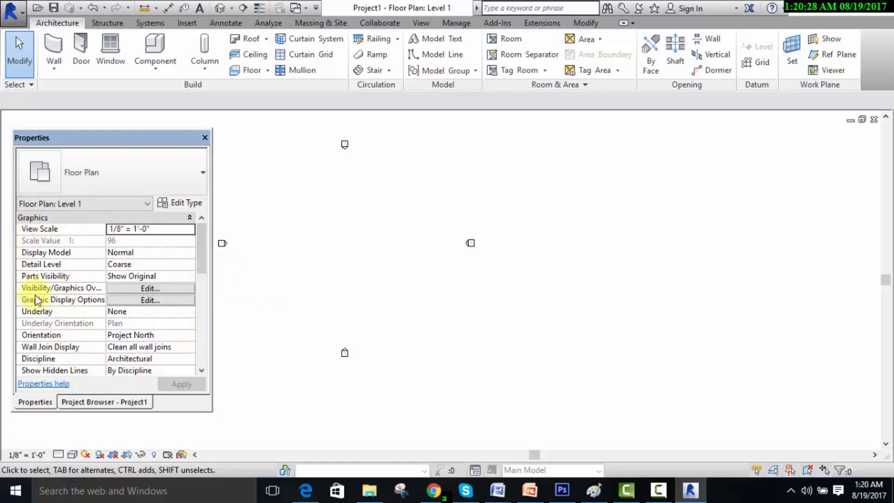
pyautogui.click(96, 402)
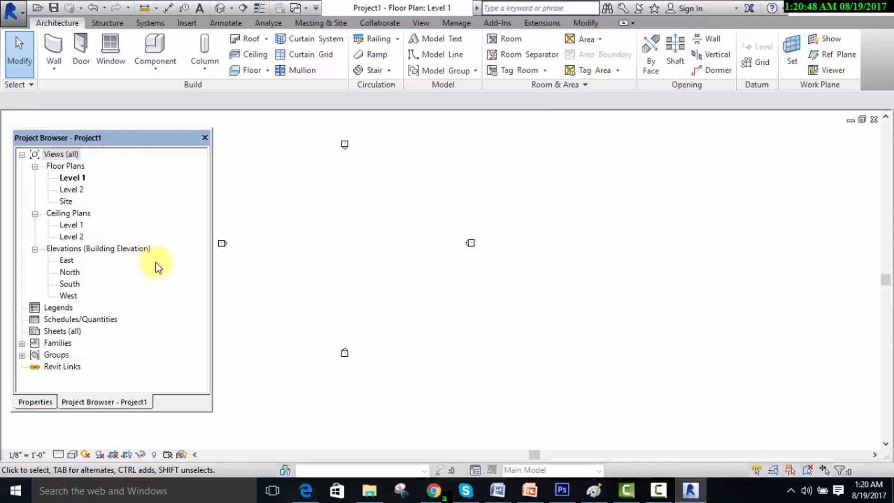
pyautogui.click(270, 170)
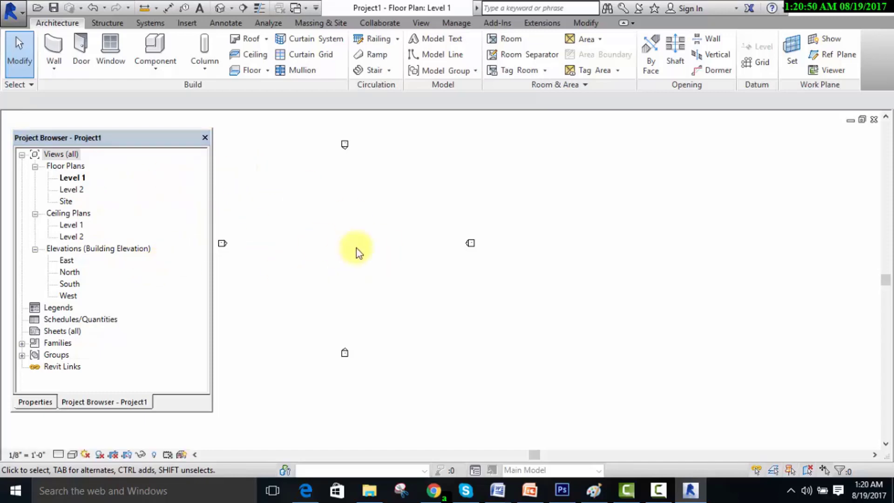
# Step: Window-select an elevation marker as a trial, then clear the selection
pyautogui.scroll(-1, 583, 256)
pyautogui.scroll(1, 442, 247)
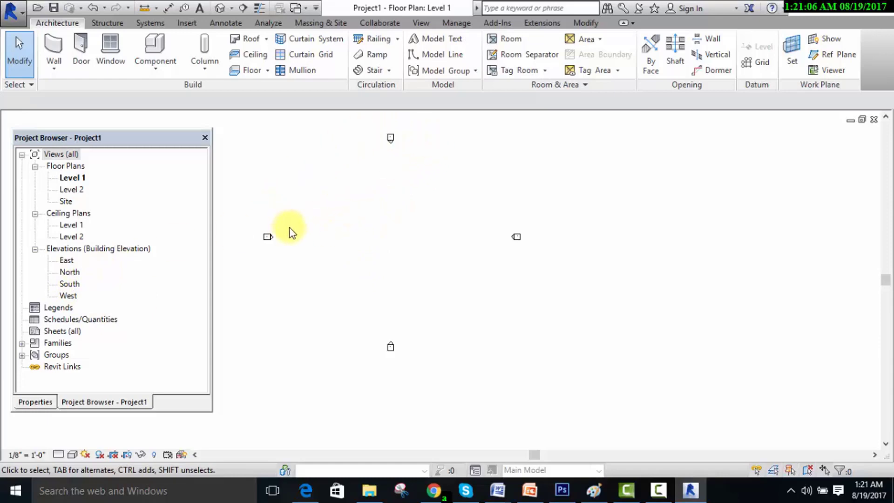
pyautogui.click(477, 218)
pyautogui.moveTo(493, 229); pyautogui.dragTo(557, 268)
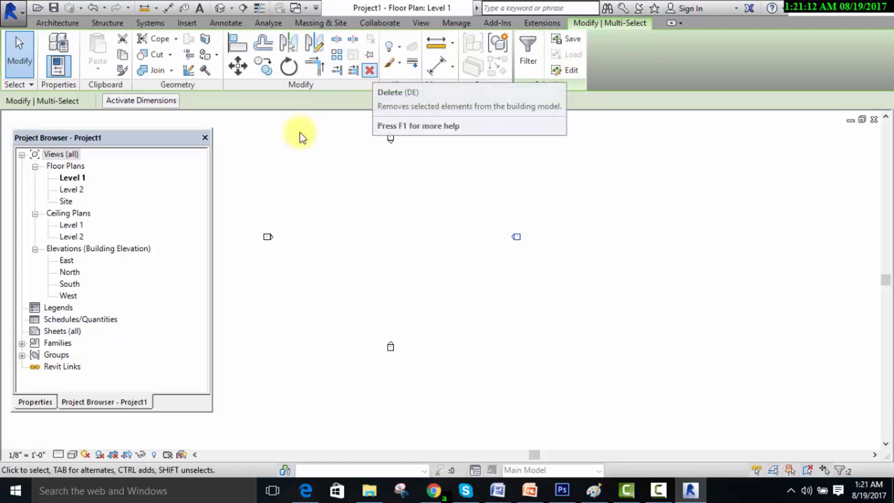
pyautogui.click(517, 296)
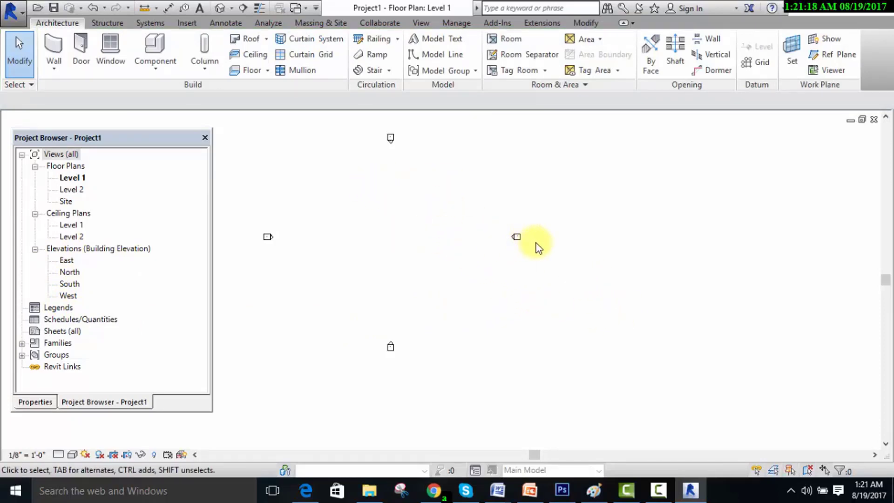
# Step: Window-select the south elevation marker and move it farther down the plan
pyautogui.moveTo(380, 330); pyautogui.dragTo(406, 372)
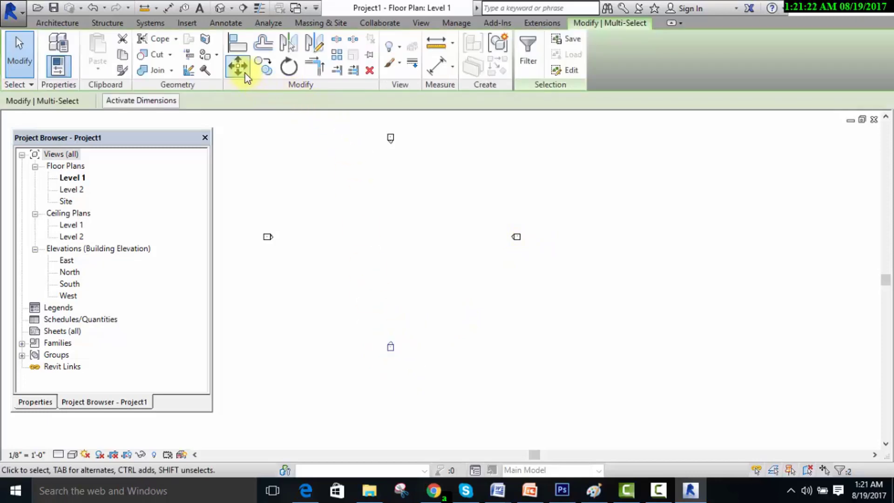
pyautogui.click(239, 67)
pyautogui.click(393, 217)
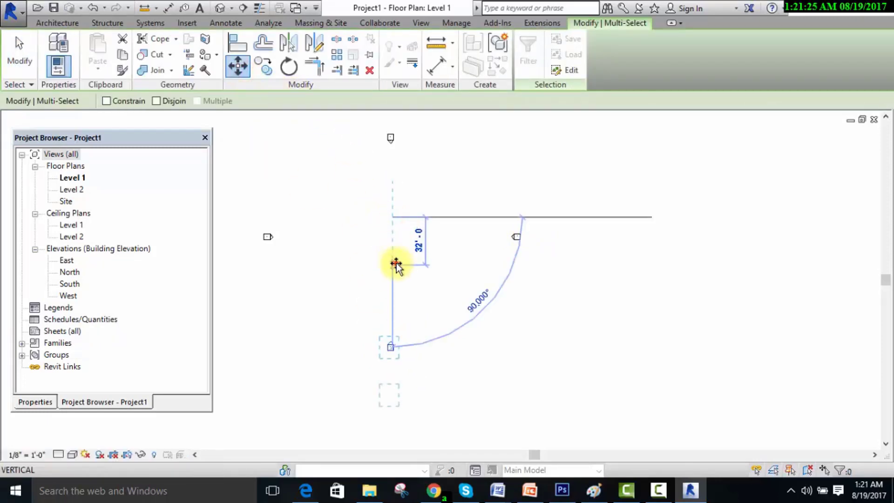
pyautogui.click(393, 263)
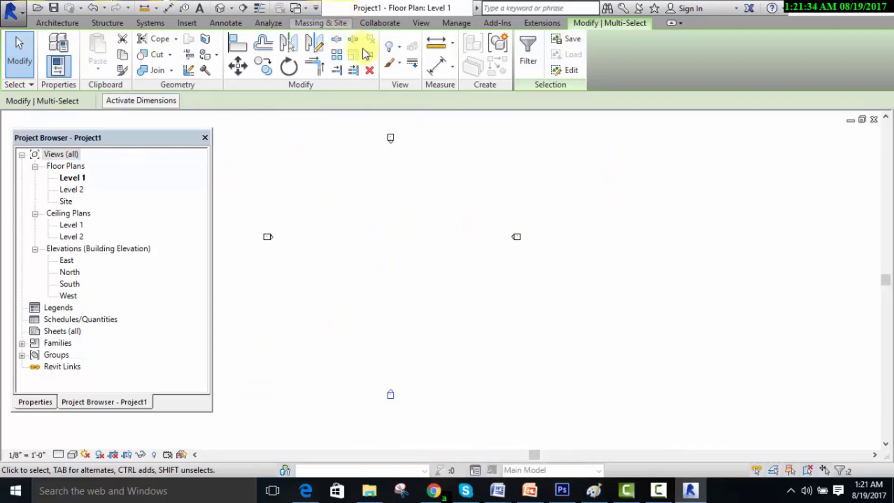
pyautogui.click(425, 229)
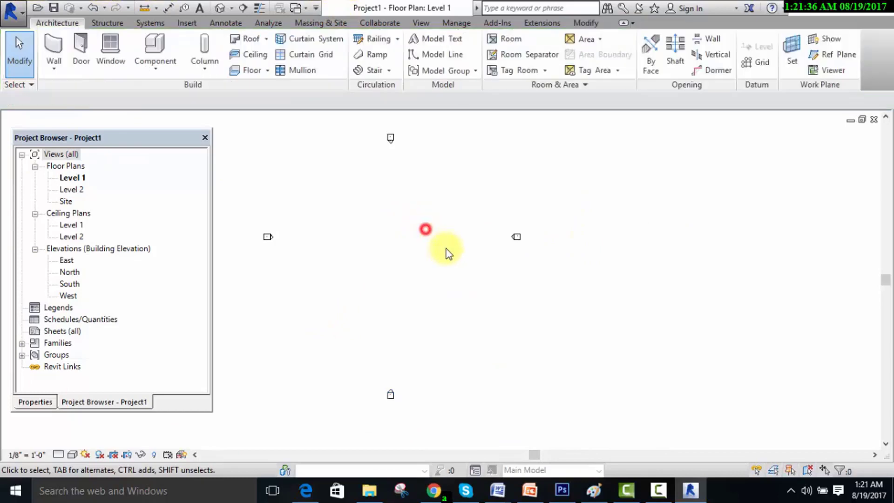